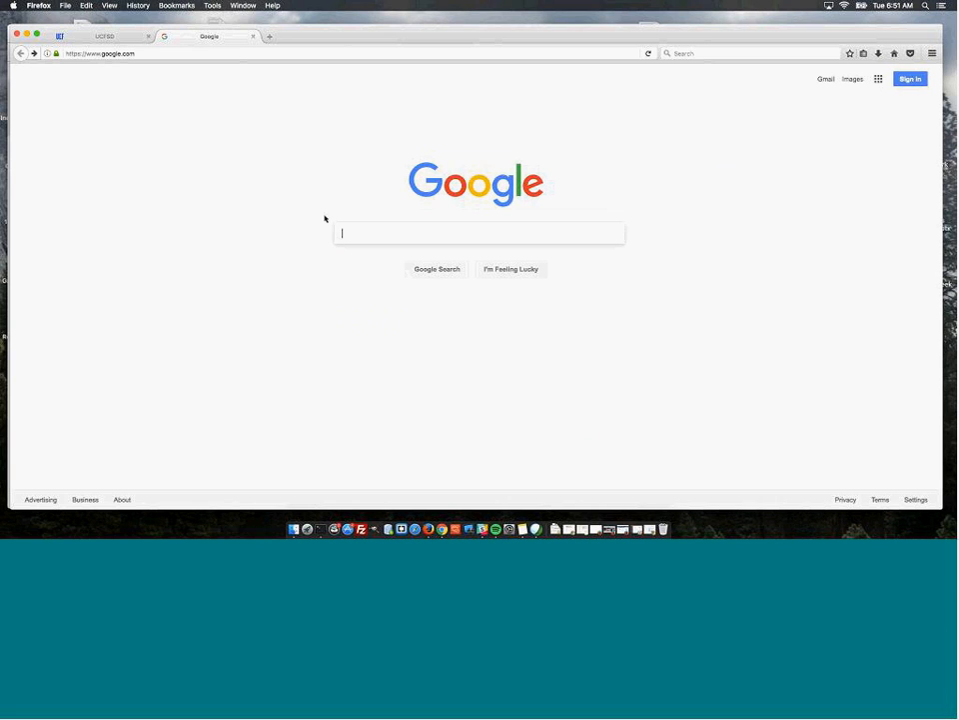
# Try to load drive.google.com in the current browser tab.
pyautogui.click(170, 55)
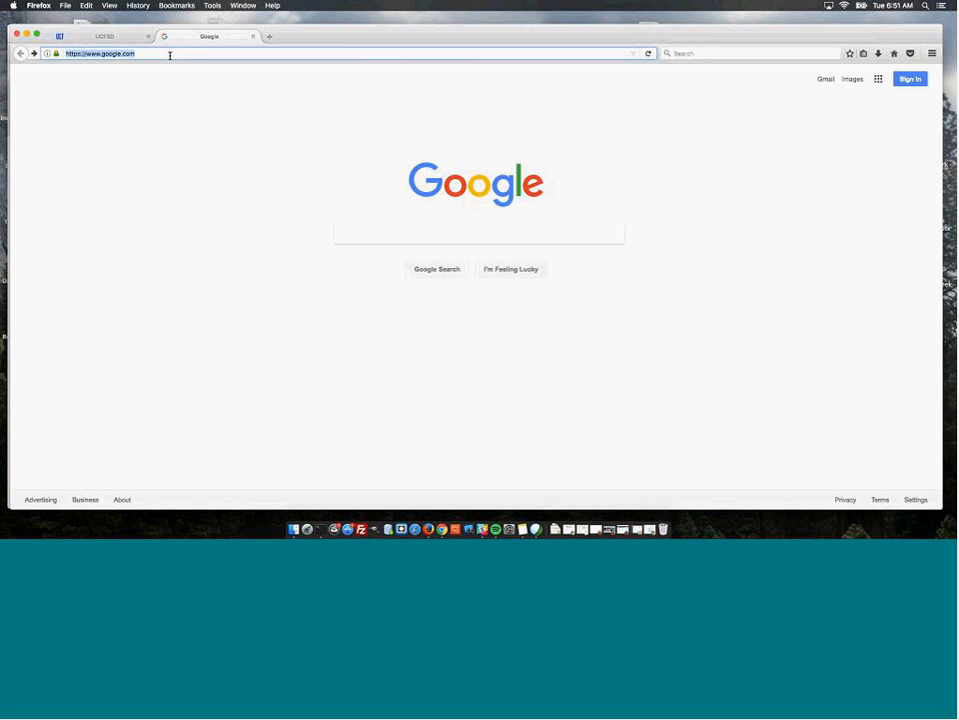
pyautogui.write('drive.goog.')
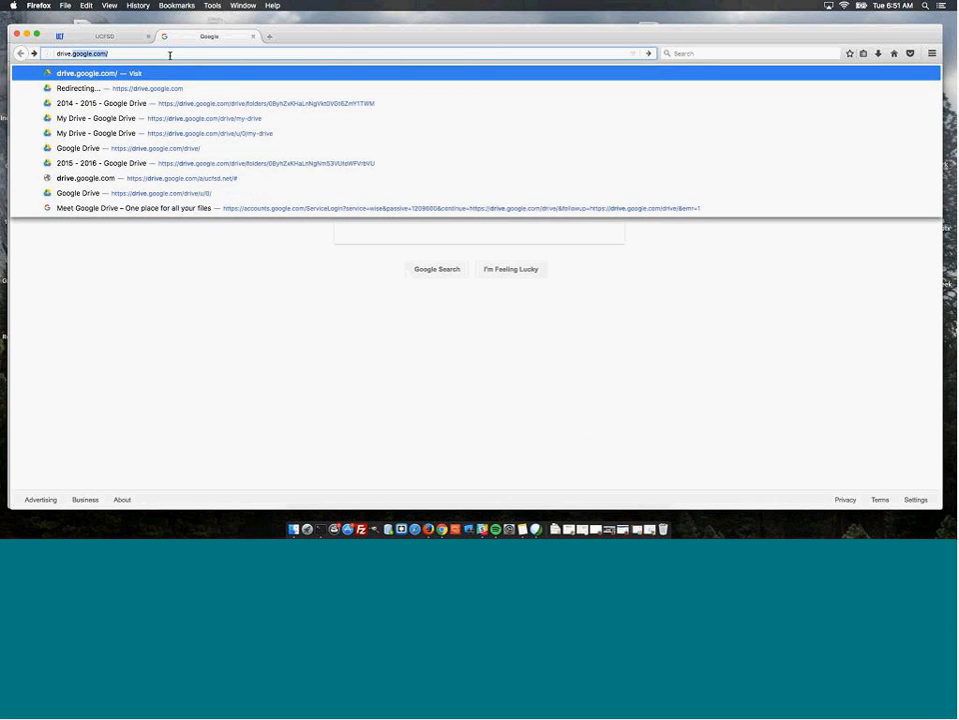
pyautogui.press('BackSpace')
pyautogui.write('e.c')
pyautogui.press('BackSpace')
pyautogui.press('BackSpace')
pyautogui.press('BackSpace')
pyautogui.write('lge.')
pyautogui.press('BackSpace')
pyautogui.press('BackSpace')
pyautogui.press('BackSpace')
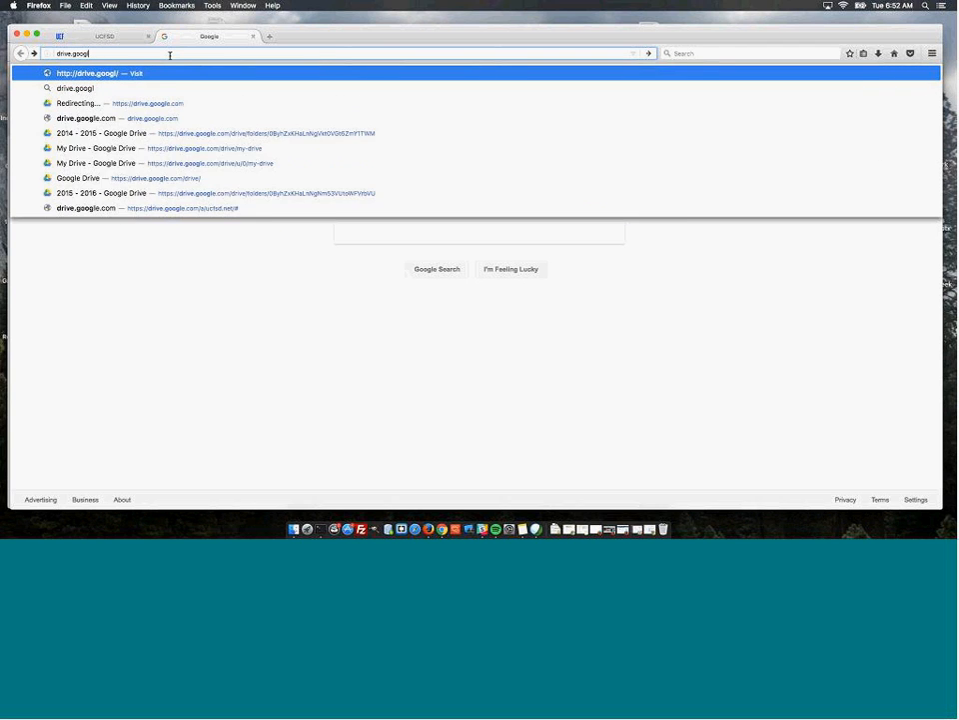
pyautogui.write('e.com/')
pyautogui.press('Return')
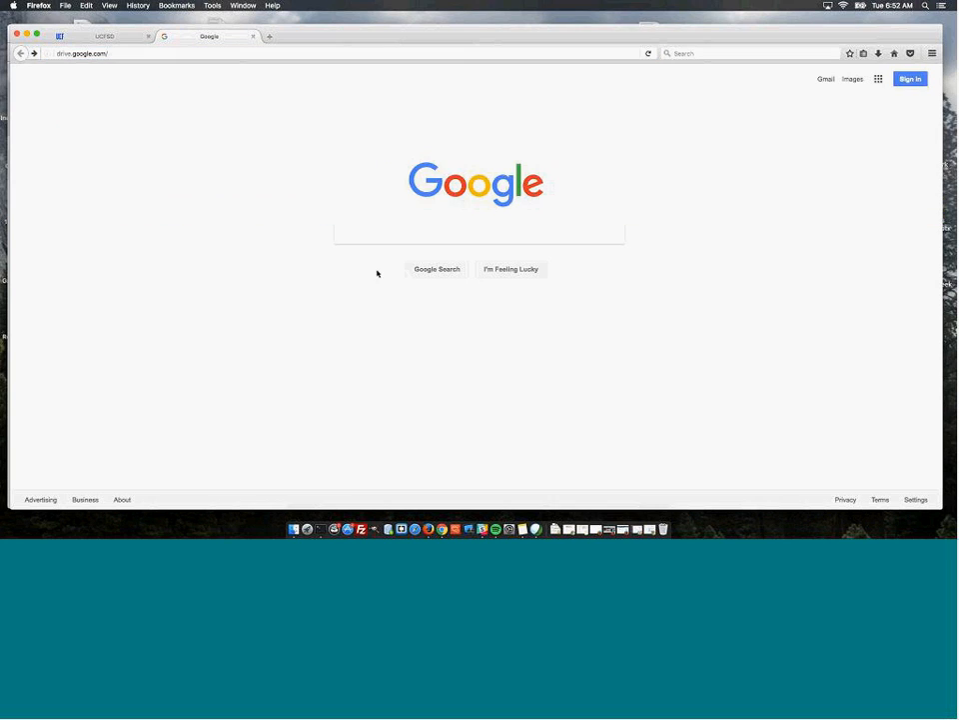
# Open Google Drive from the Google homepage and sign in with the test account's password.
pyautogui.click(878, 79)
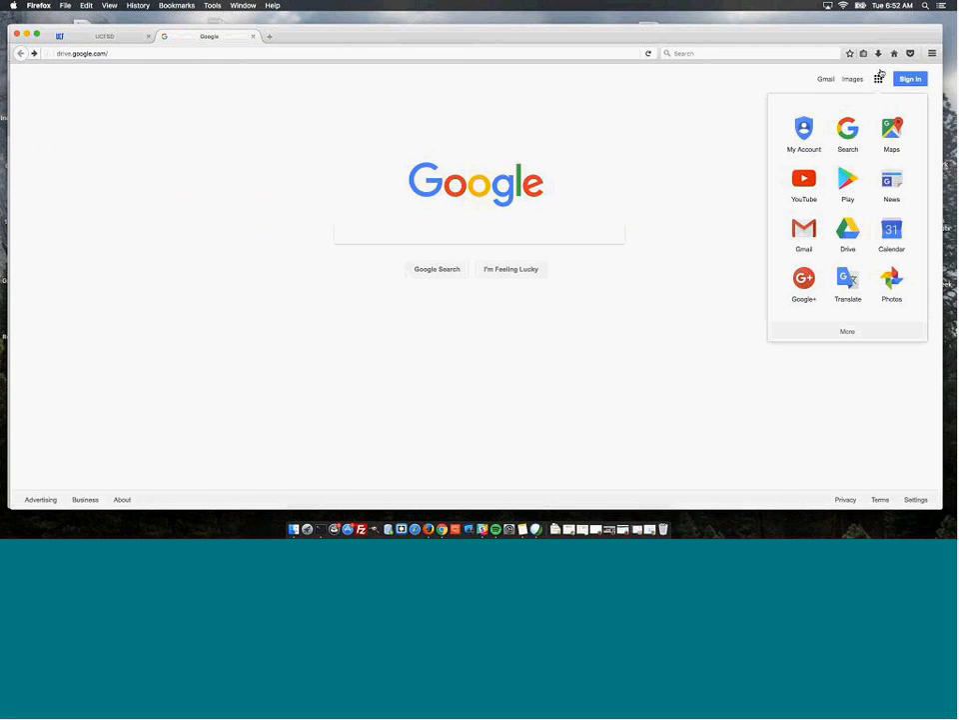
pyautogui.click(848, 232)
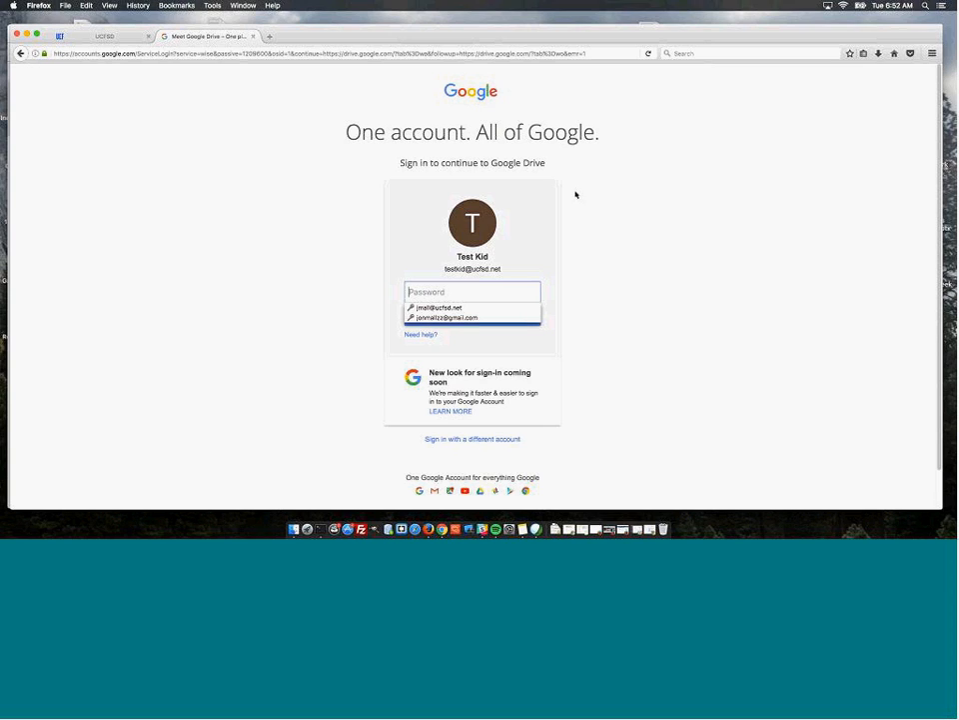
pyautogui.click(478, 288)
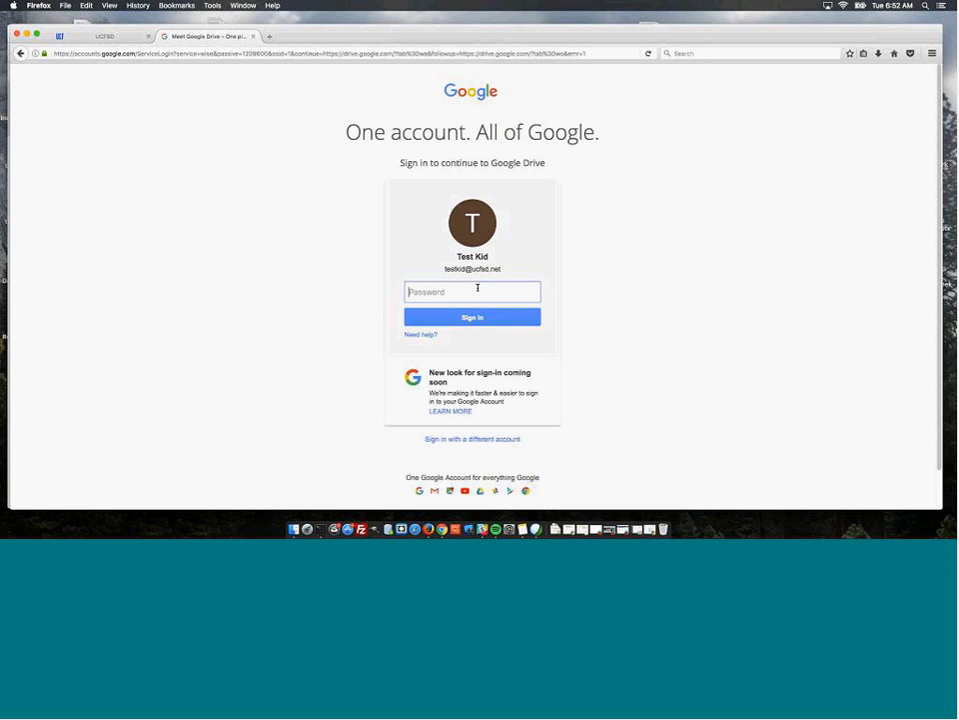
pyautogui.write('•••••••••')
pyautogui.press('Return')
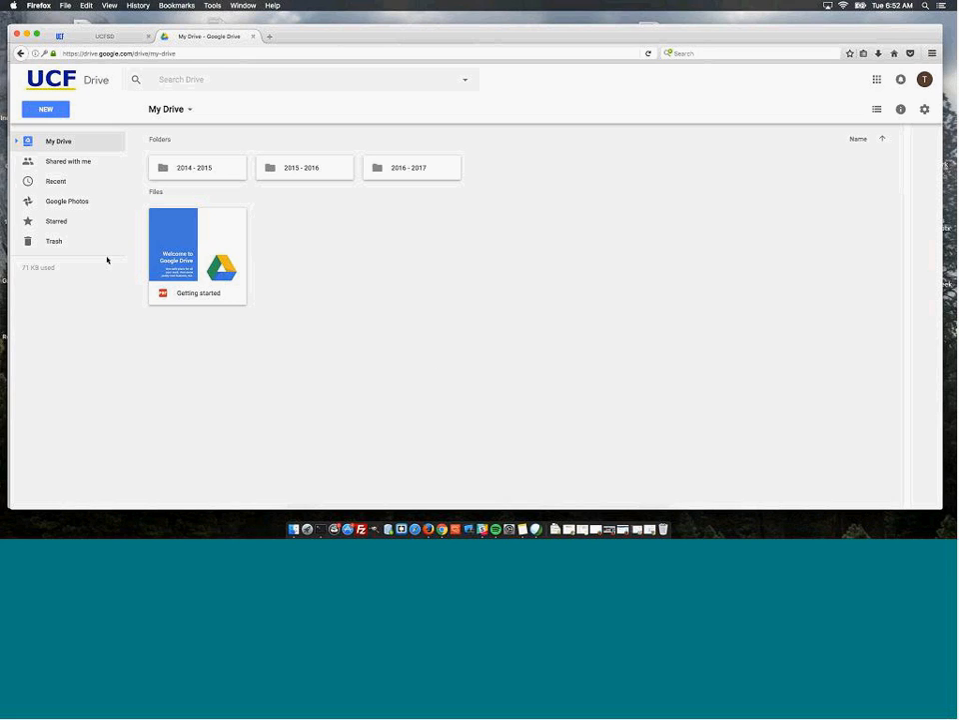
pyautogui.rightClick(75, 143)
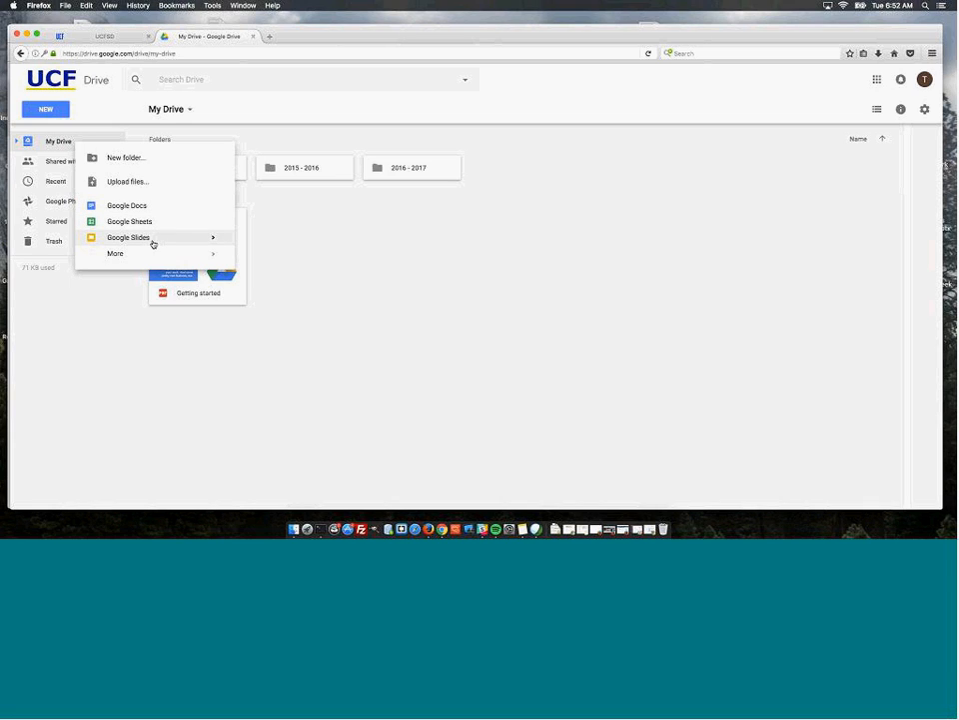
pyautogui.click(411, 351)
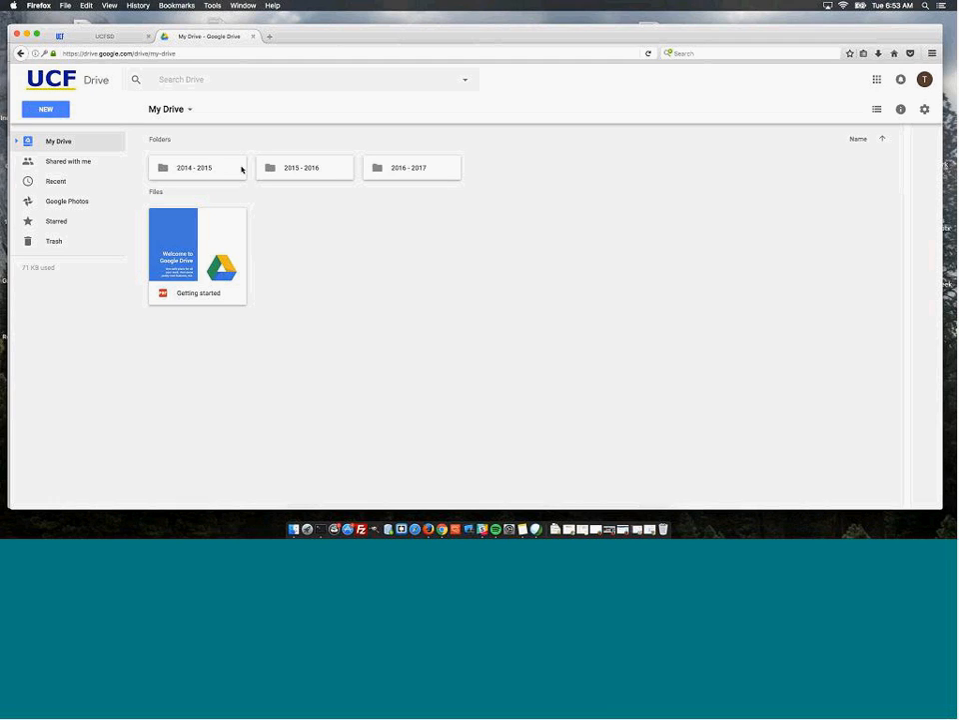
pyautogui.rightClick(74, 145)
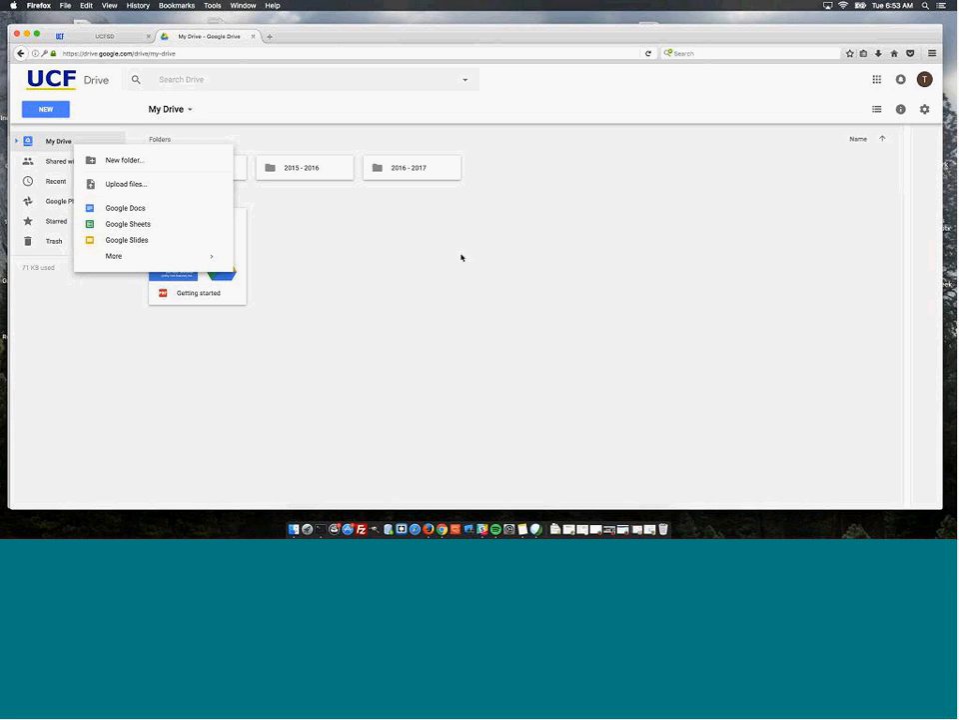
# Create a folder named "2013 - 2014" in My Drive and open it.
pyautogui.rightClick(402, 224)
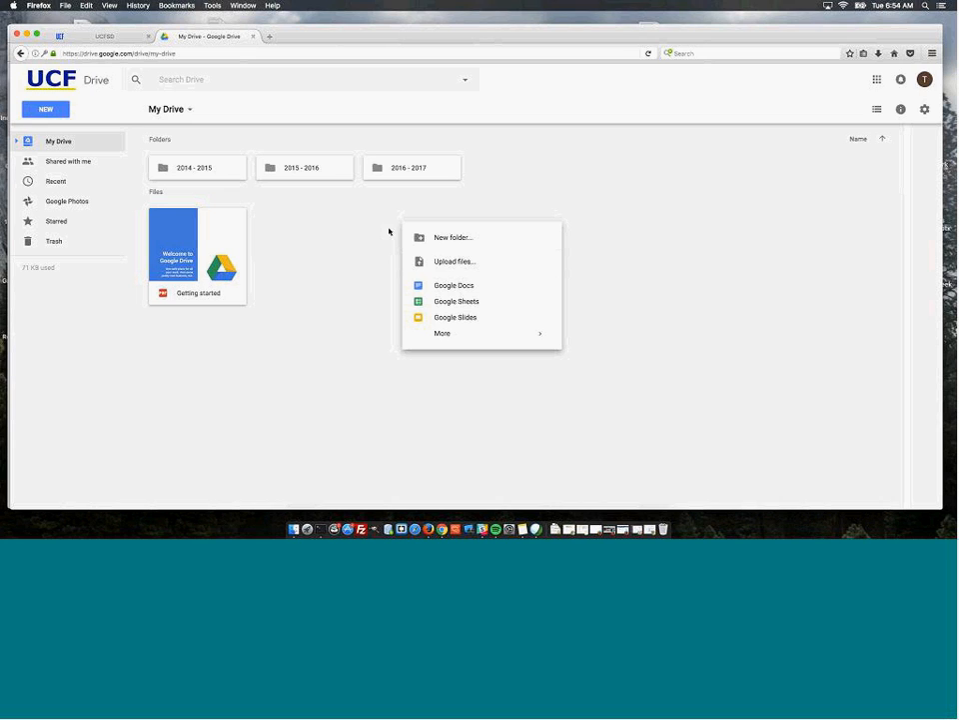
pyautogui.click(456, 240)
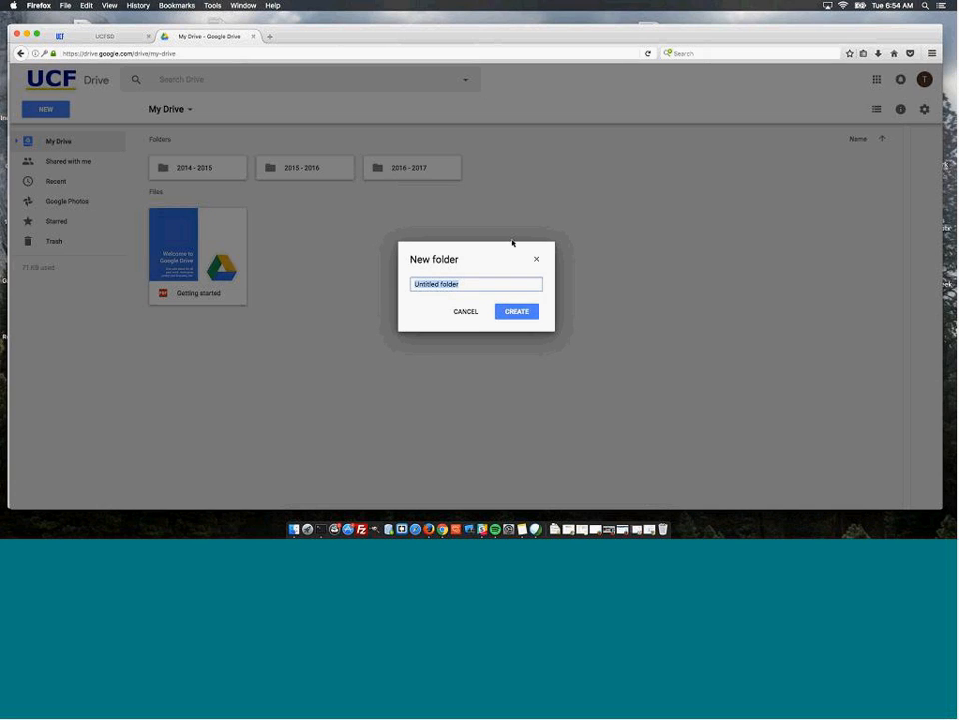
pyautogui.write('2013 - 2014')
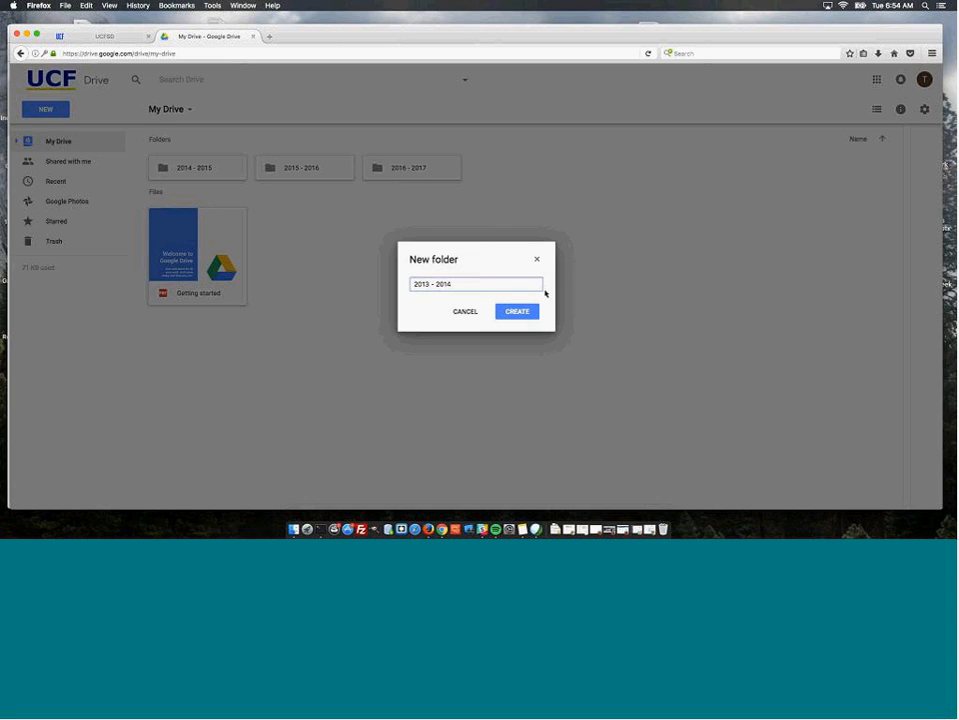
pyautogui.click(526, 311)
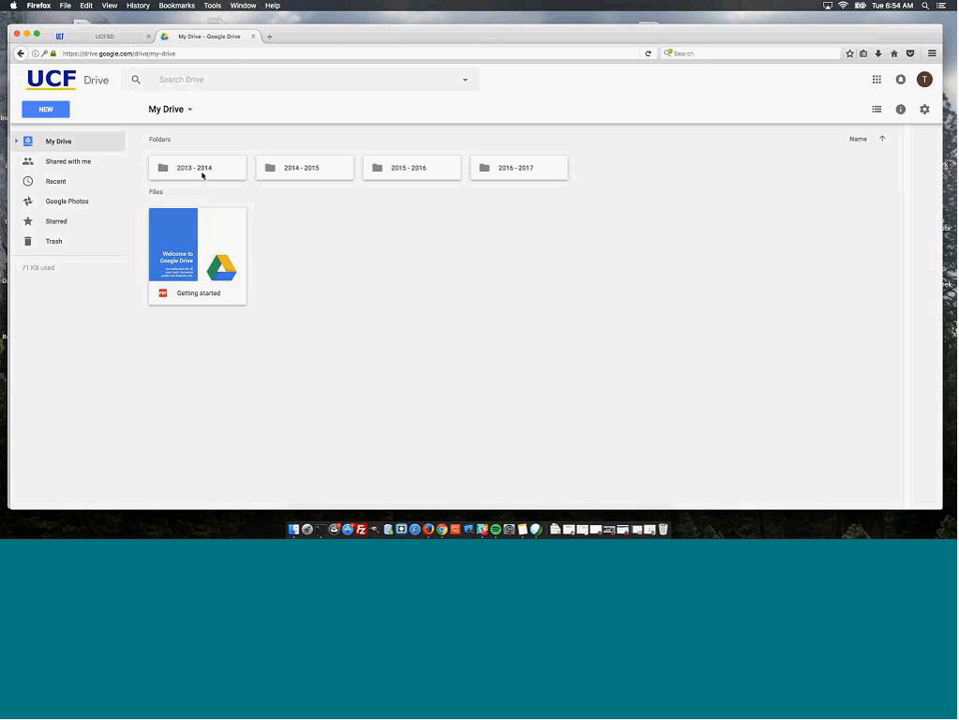
pyautogui.doubleClick(200, 170)
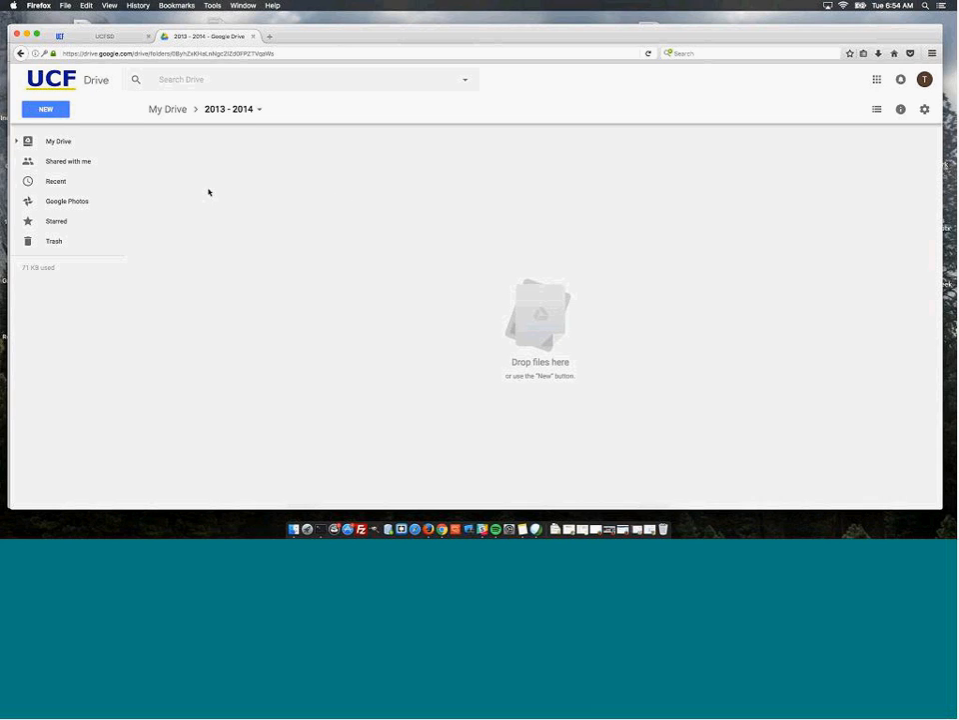
pyautogui.rightClick(320, 178)
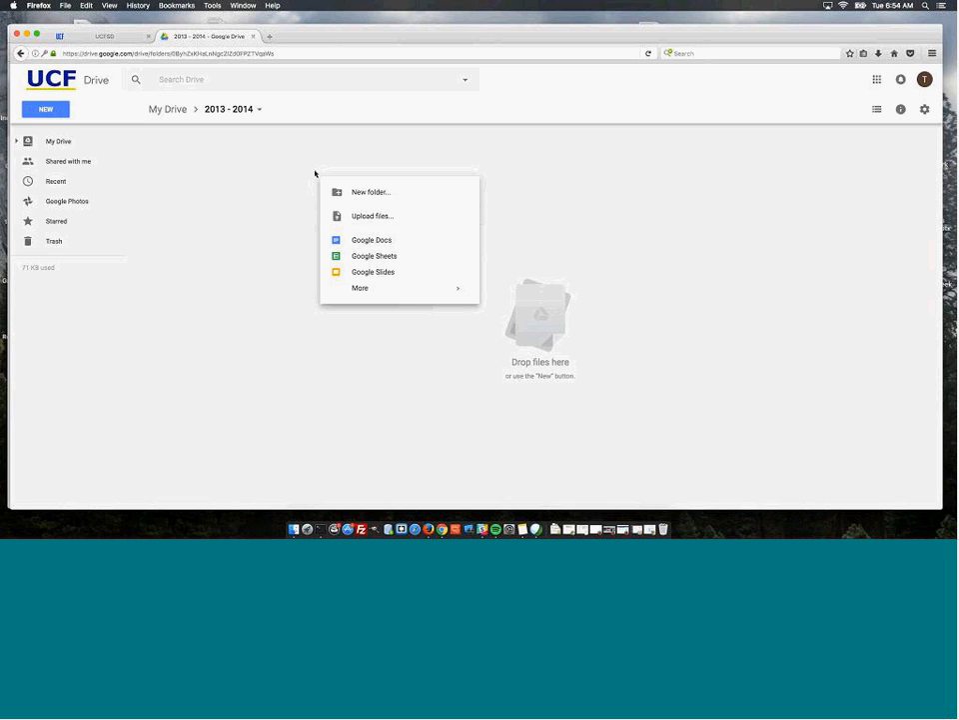
pyautogui.click(392, 216)
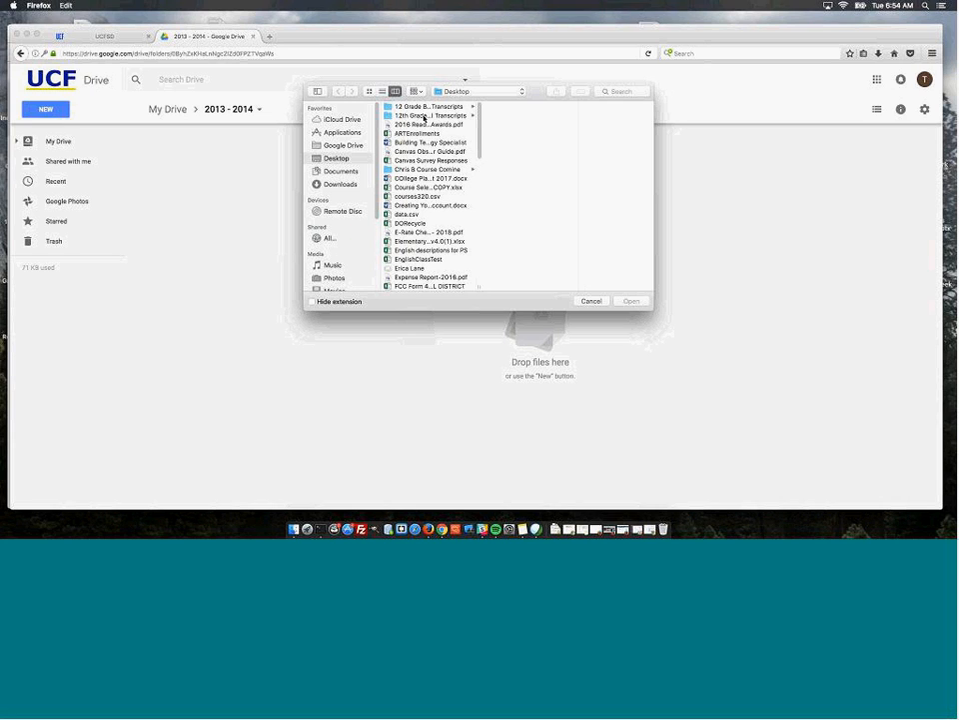
pyautogui.moveTo(479, 122); pyautogui.dragTo(485, 175)
pyautogui.click(345, 171)
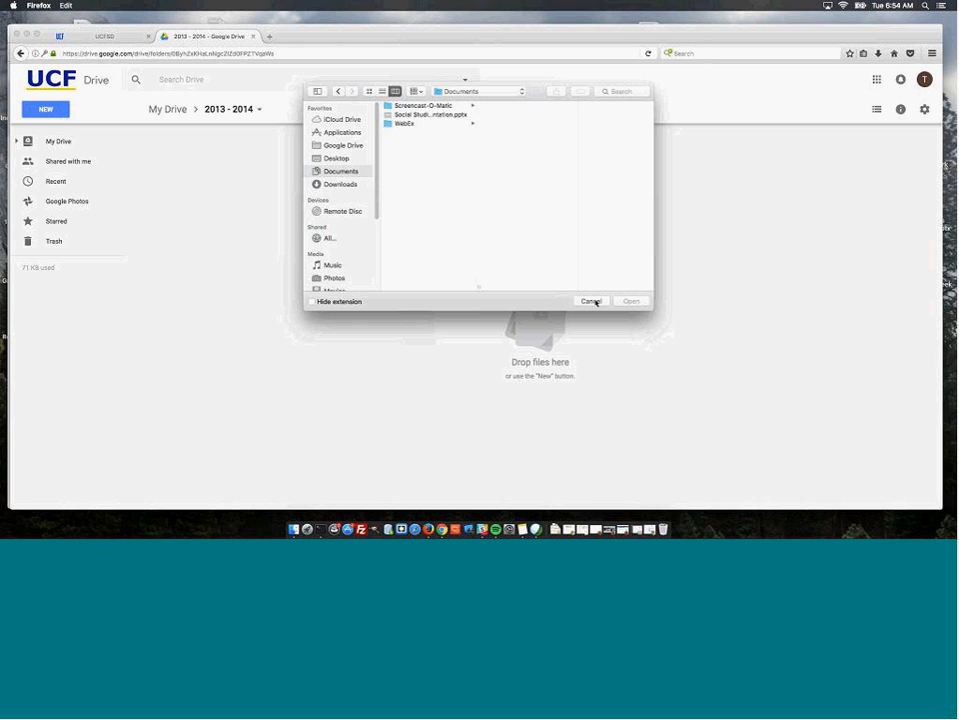
pyautogui.click(596, 301)
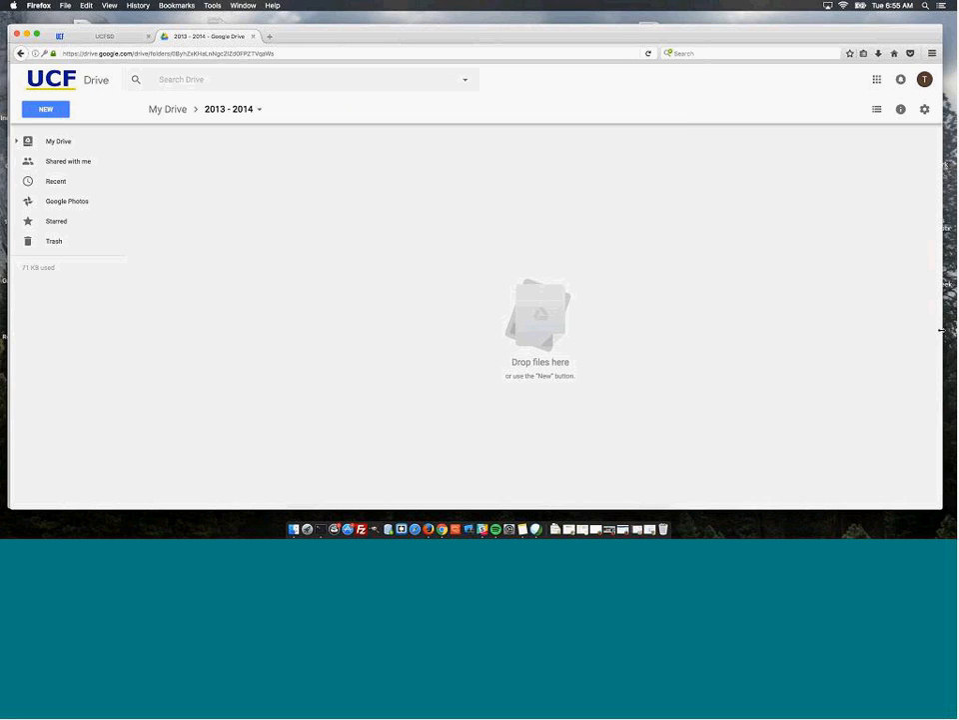
# Narrow the browser window to expose the desktop and upload the Math Homework, Social Studies Presentation and Statistics Homework First Week files into the 2013 - 2014 folder.
pyautogui.moveTo(933, 330); pyautogui.dragTo(847, 181)
pyautogui.click(898, 181)
pyautogui.click(867, 195)
pyautogui.moveTo(934, 346); pyautogui.dragTo(794, 247)
pyautogui.moveTo(795, 248); pyautogui.dragTo(505, 190)
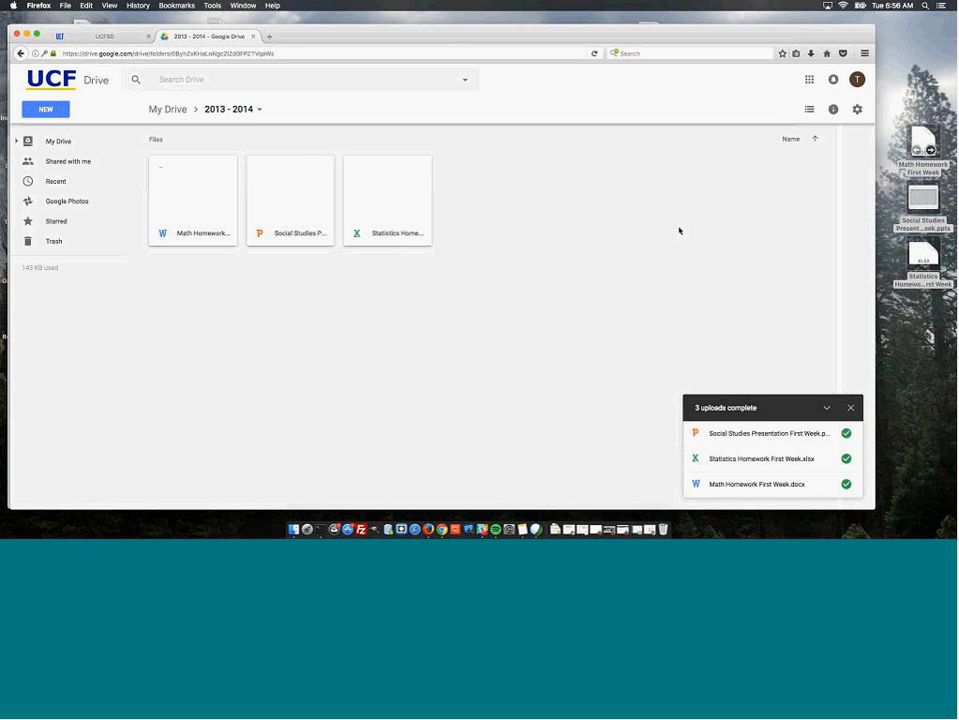
# Look at the subject subfolders inside the 2015 - 2016 folder and return to My Drive.
pyautogui.click(66, 142)
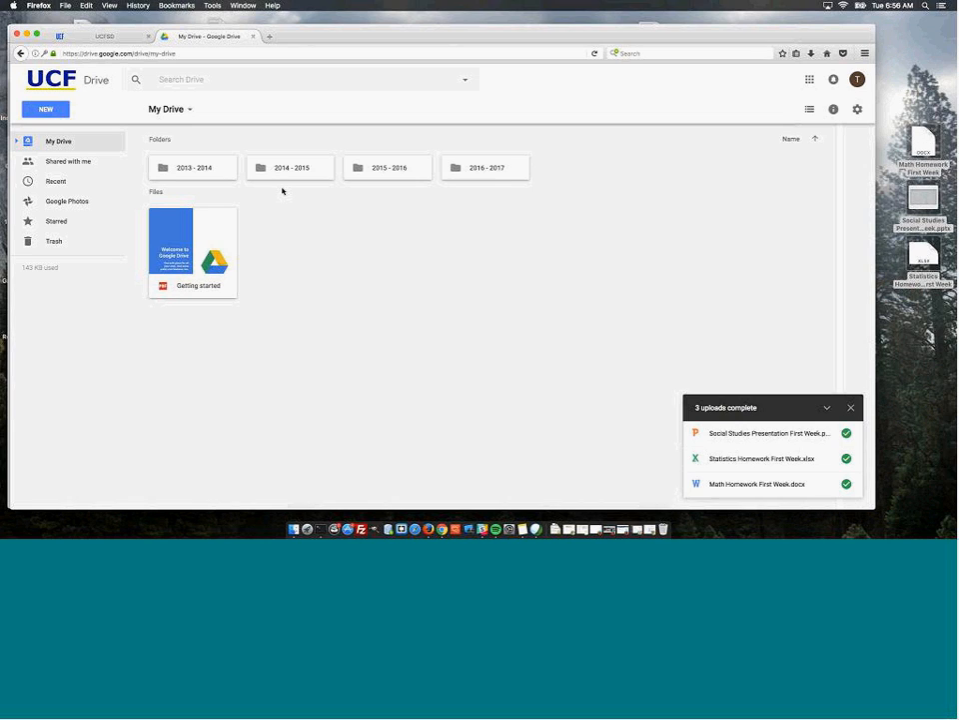
pyautogui.doubleClick(411, 182)
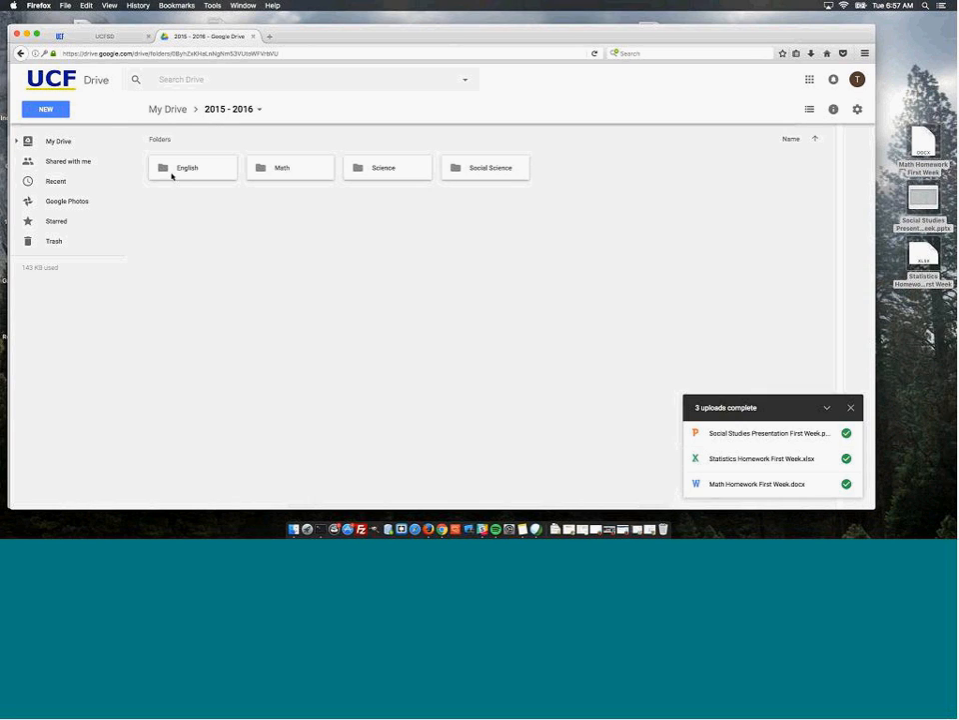
pyautogui.click(87, 146)
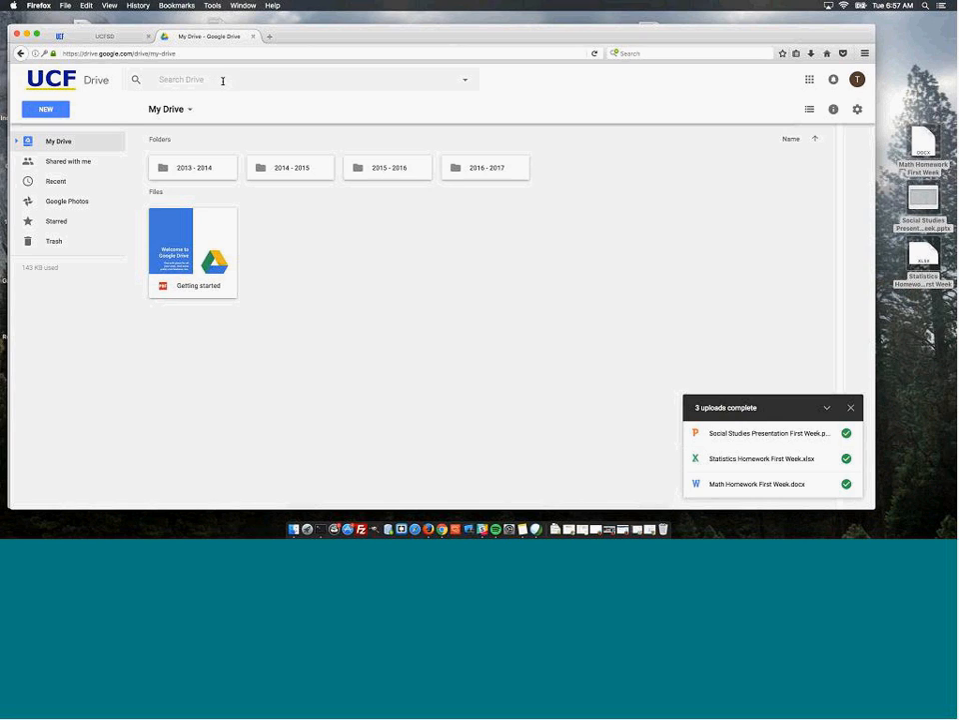
# Search Drive for "Social".
pyautogui.click(302, 82)
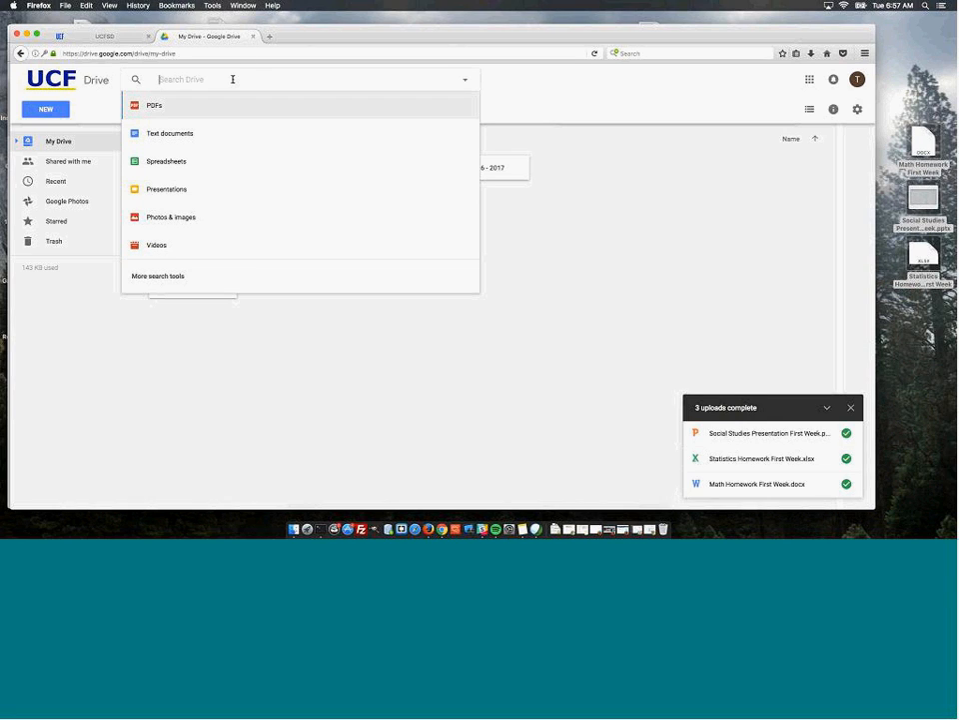
pyautogui.write('Social')
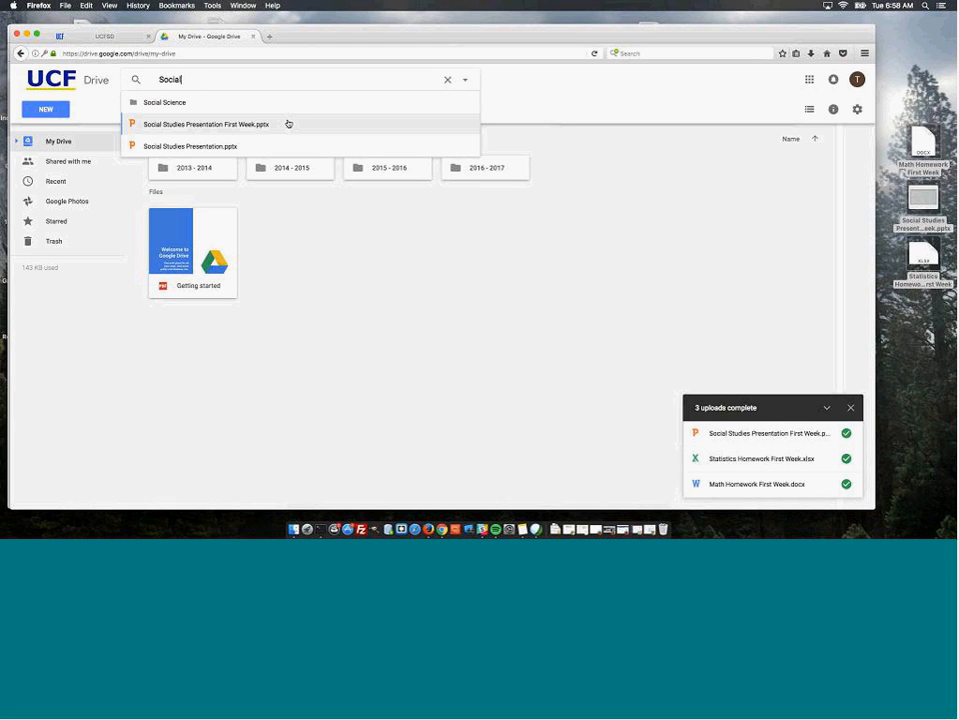
pyautogui.click(809, 80)
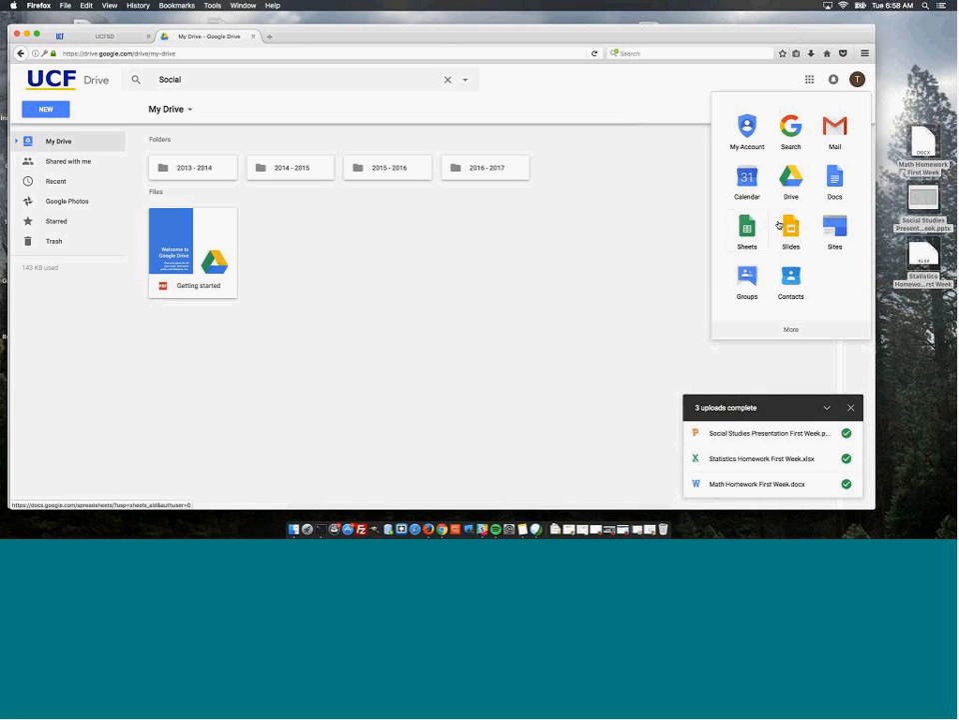
pyautogui.press('Escape')
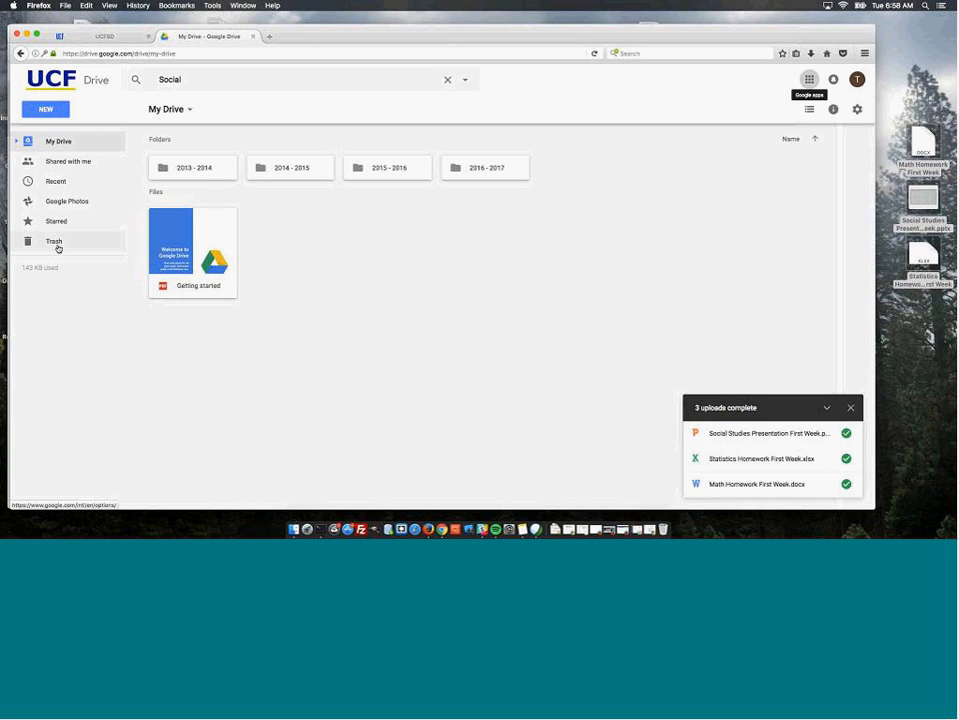
pyautogui.rightClick(490, 229)
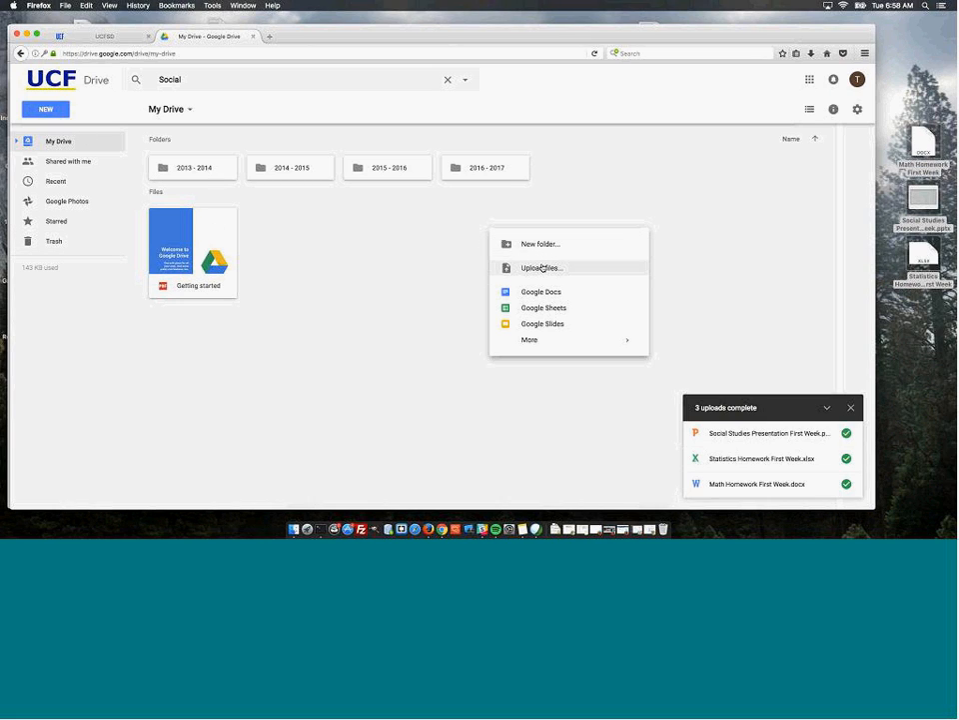
pyautogui.click(400, 237)
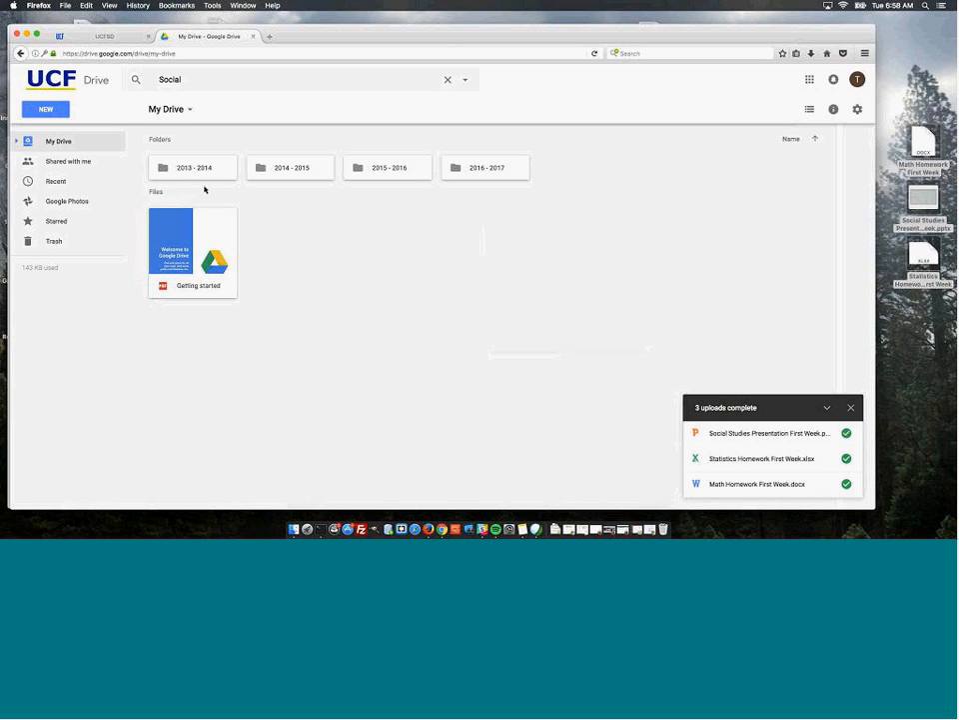